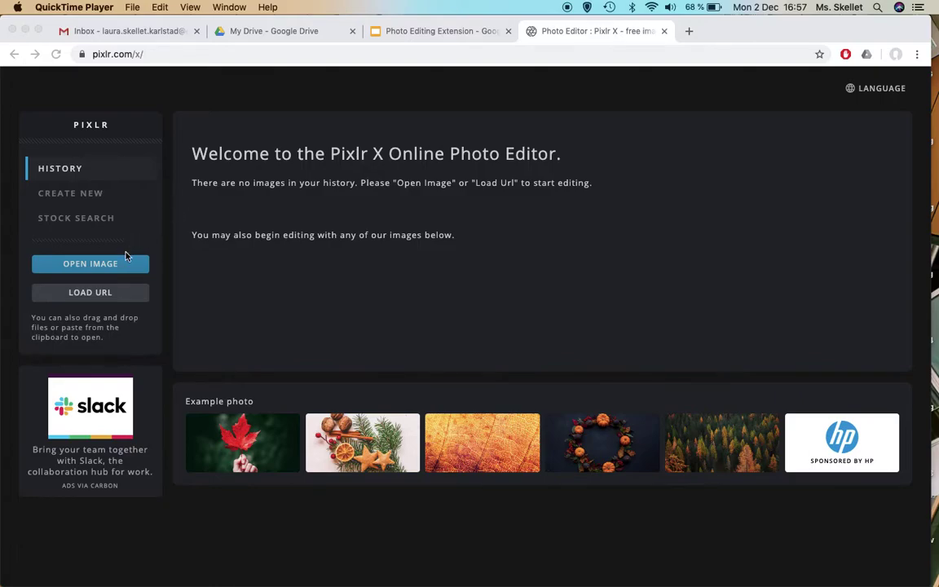
Open the wall_city_graffiti street image from the Desktop and add the 576×671 portrait Screenshot as an image layer.
left_click(125, 265)
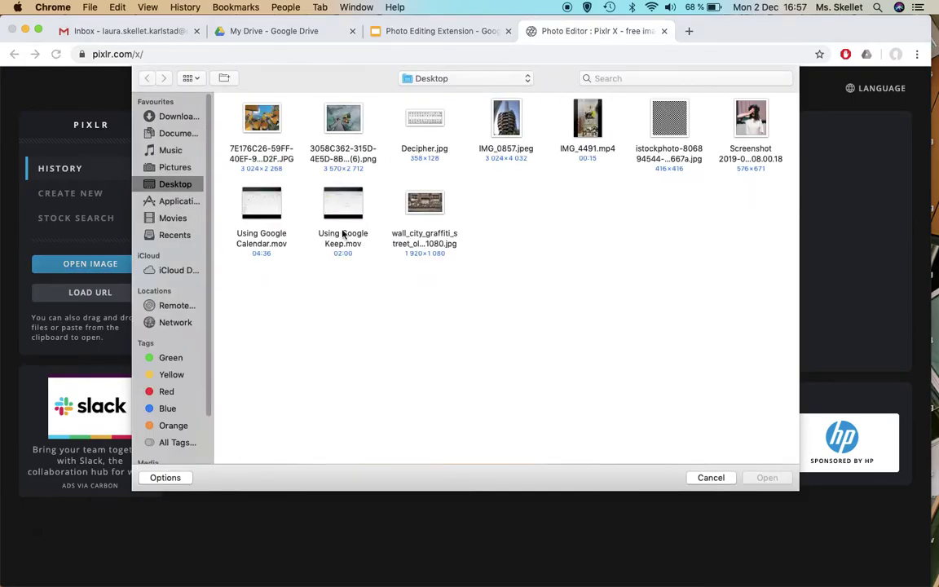
double_click(424, 204)
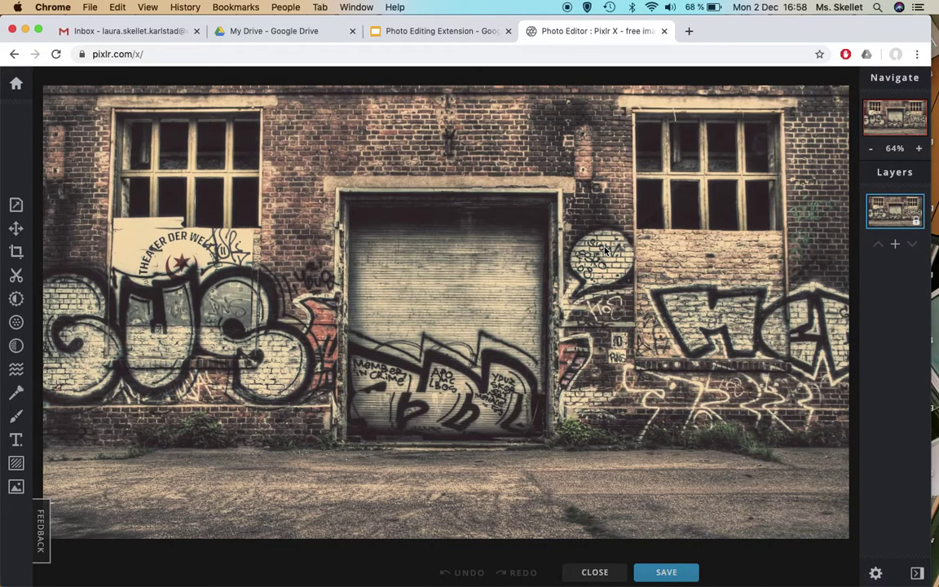
left_click(895, 245)
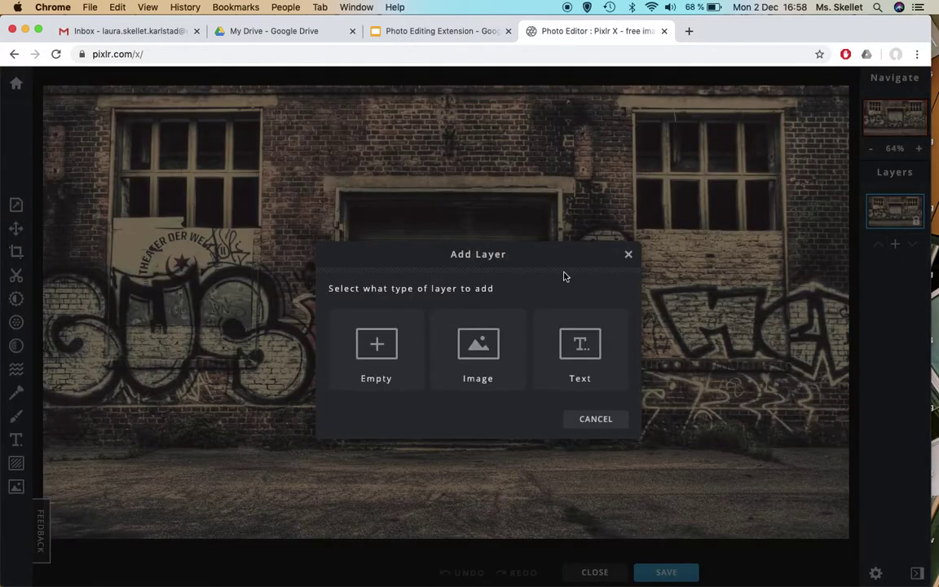
left_click(509, 340)
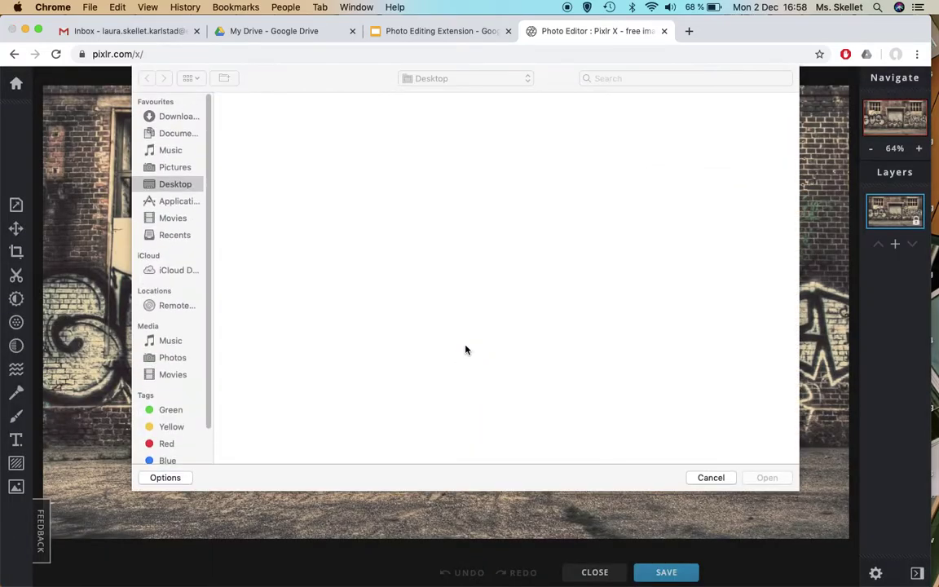
left_click(735, 124)
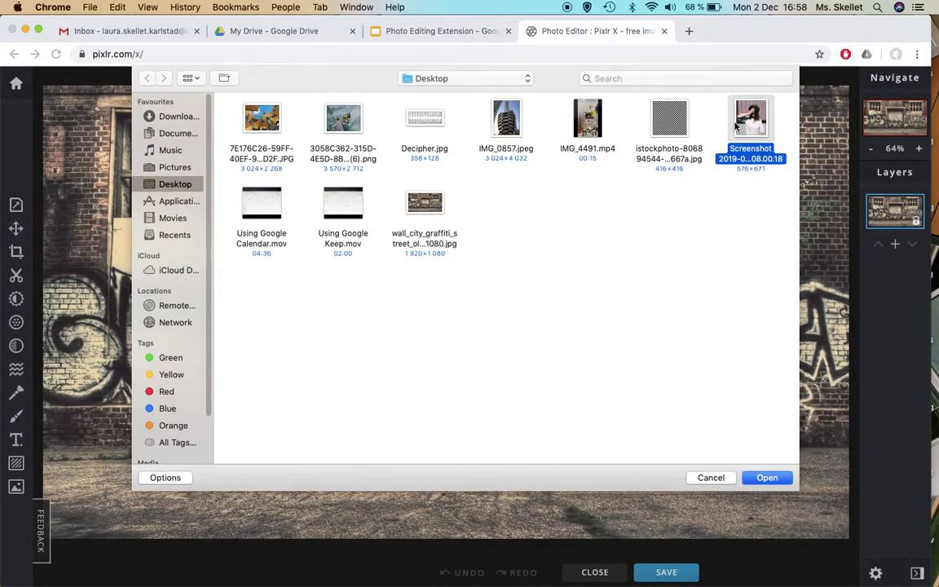
double_click(736, 124)
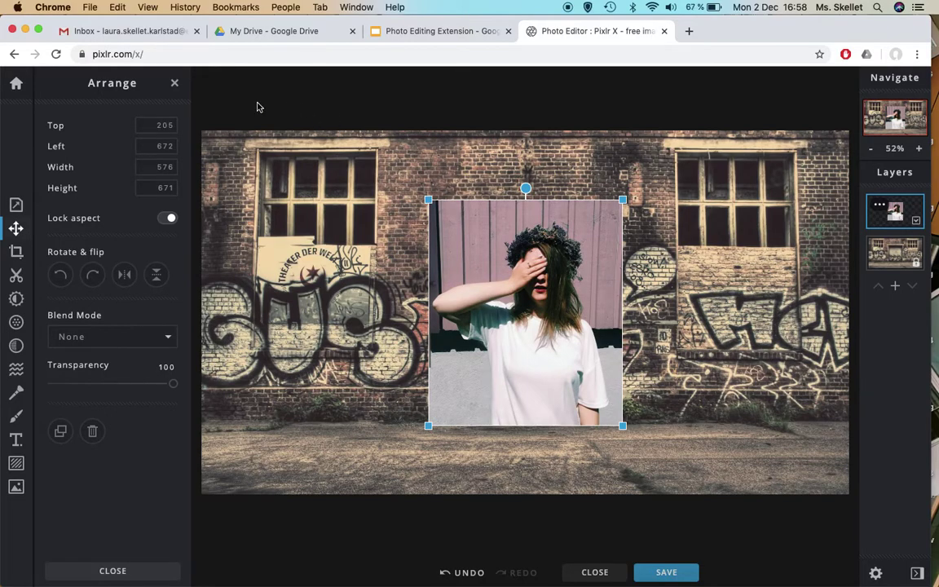
left_click(175, 83)
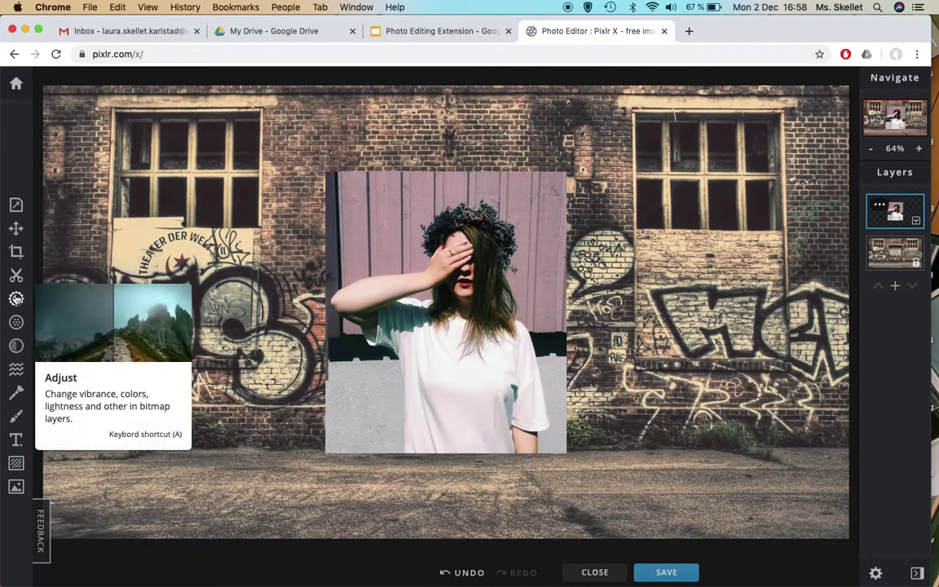
Adjust the portrait layer to black and white and set its brightness to -6.
left_click(15, 299)
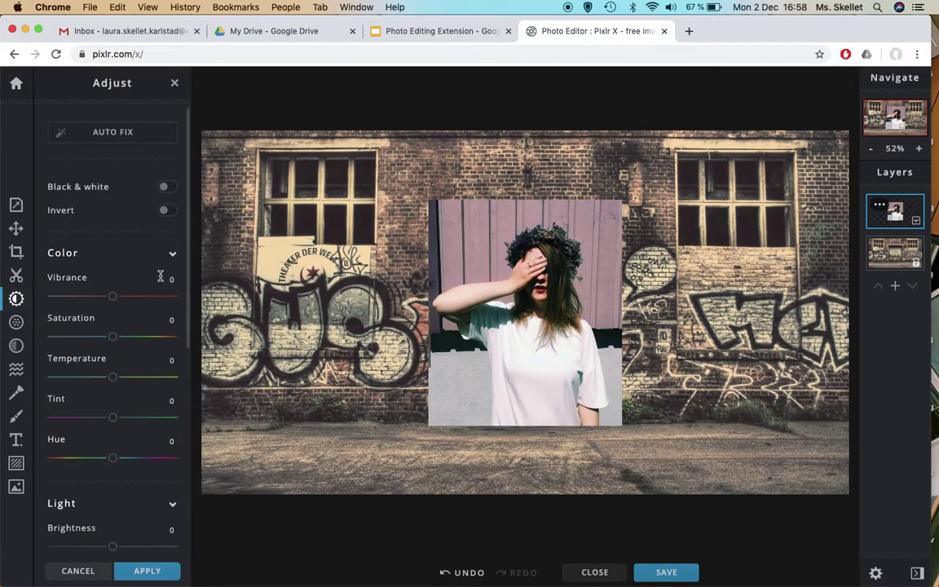
left_click(168, 190)
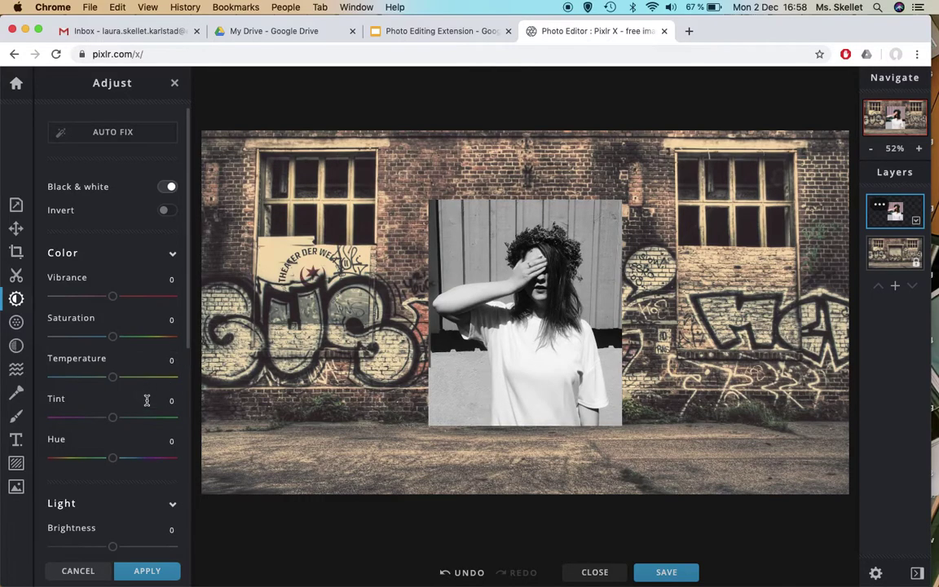
left_click_drag(187, 310, 189, 373)
mouse_move(113, 445)
left_mouse_down()
mouse_move(128, 449)
mouse_move(109, 451)
left_mouse_up()
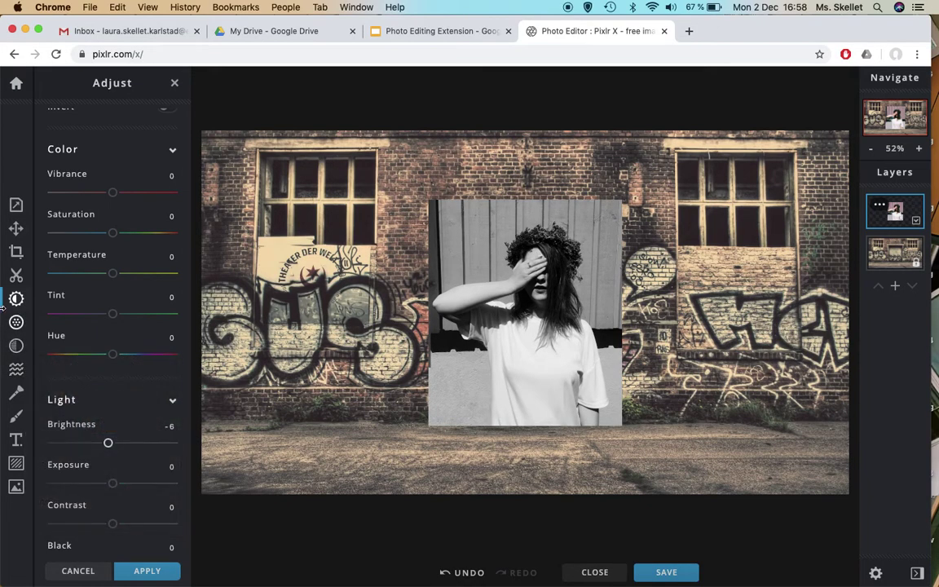
Erase part of the portrait's upper-left corner with the Draw Cutout brush at 318 px in Remove mode.
left_click(13, 277)
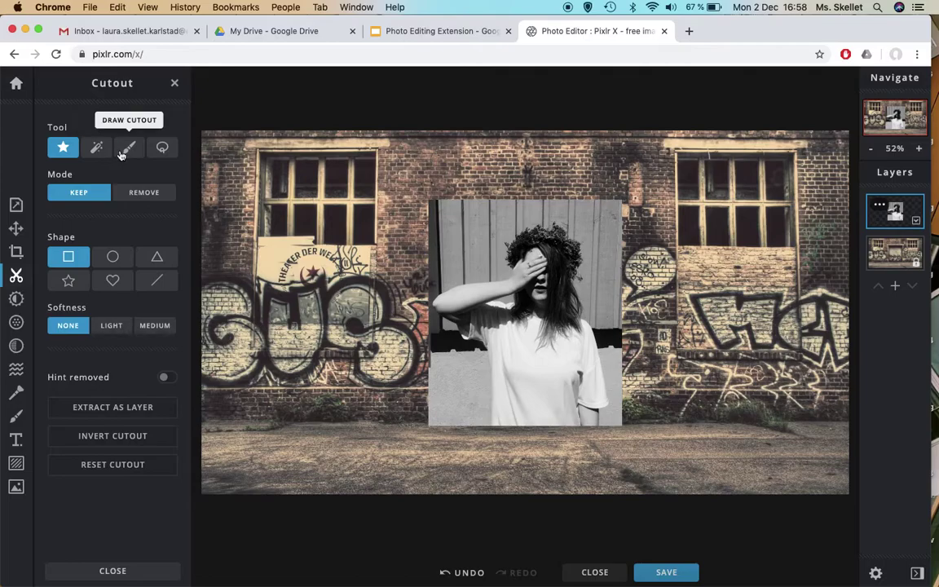
left_click(129, 148)
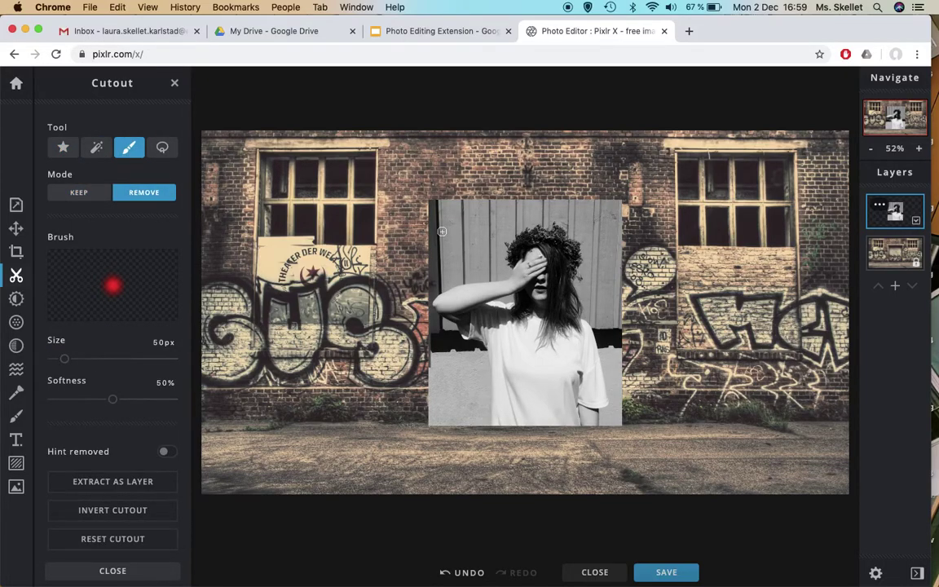
left_click_drag(64, 359, 129, 359)
left_click_drag(424, 216, 467, 212)
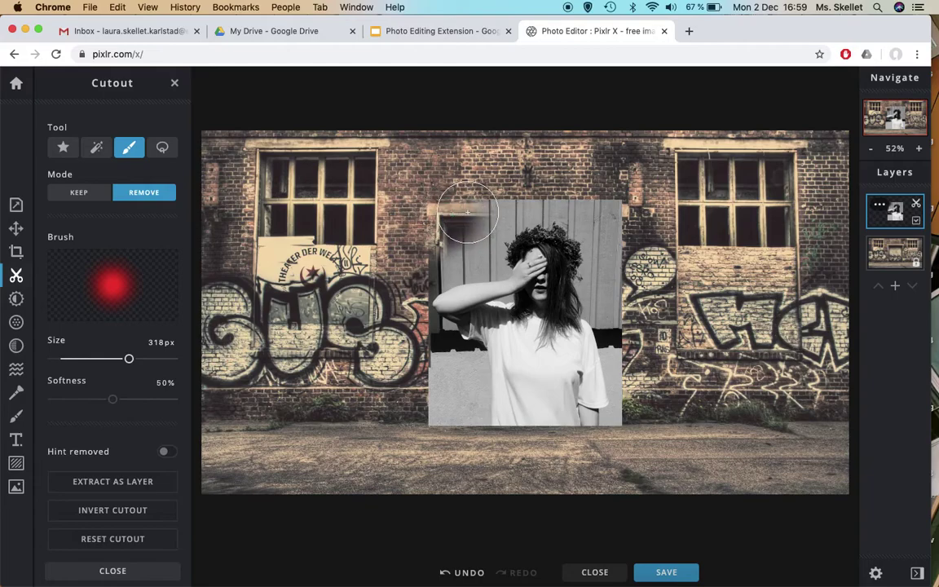
Set the cutout brush softness to 0% and roughly erase the backdrop around the woman's head, arm and both sides.
left_click_drag(110, 403, 35, 398)
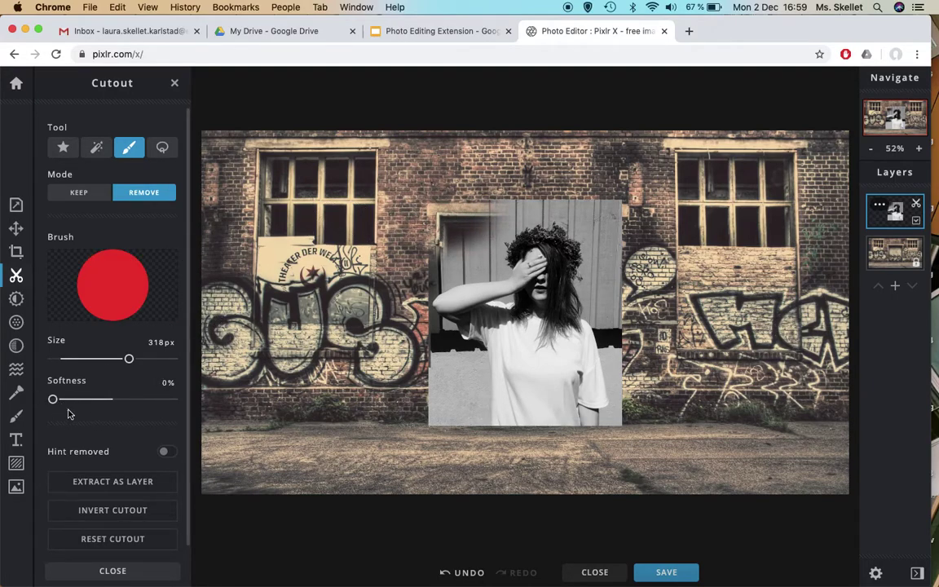
left_click_drag(432, 230, 463, 200)
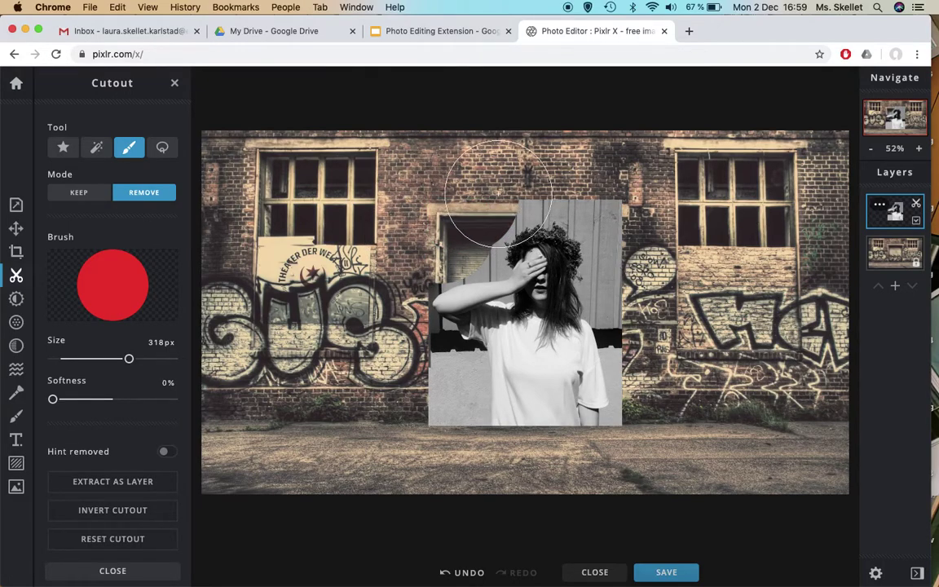
mouse_move(562, 158)
left_mouse_down()
mouse_move(627, 176)
mouse_move(619, 188)
mouse_move(587, 167)
left_mouse_up()
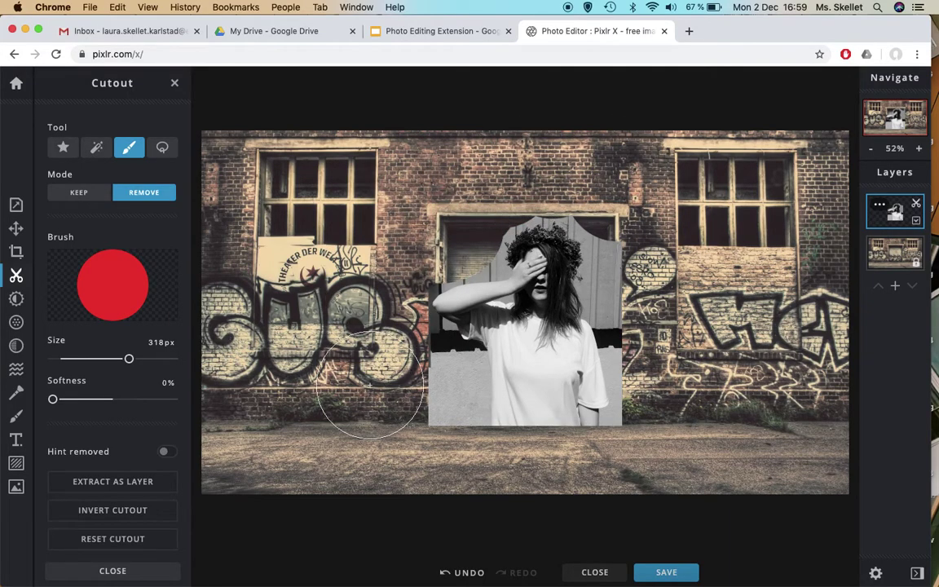
mouse_move(371, 383)
left_mouse_down()
mouse_move(431, 384)
mouse_move(384, 363)
mouse_move(391, 359)
mouse_move(433, 403)
left_mouse_up()
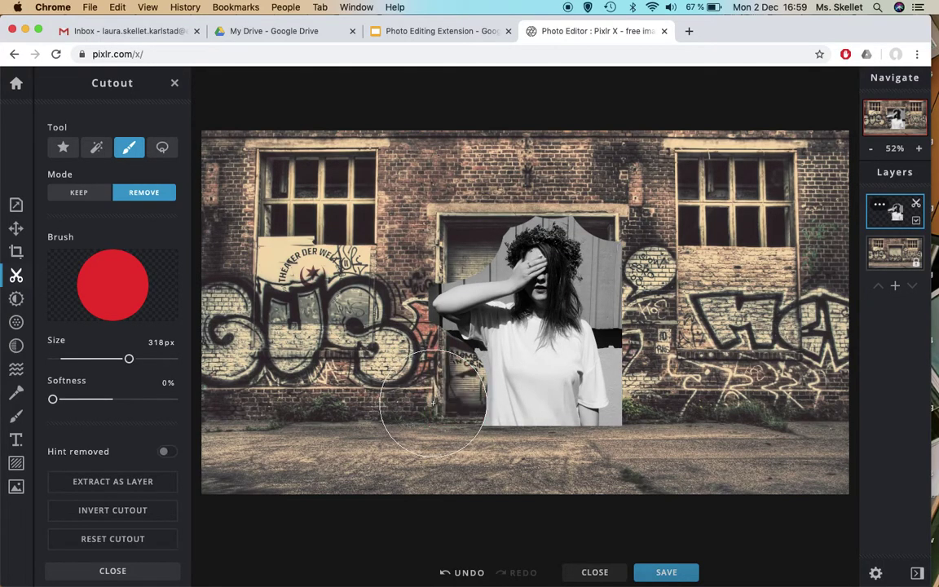
mouse_move(574, 224)
left_mouse_down()
mouse_move(587, 212)
mouse_move(570, 204)
mouse_move(630, 218)
mouse_move(607, 208)
left_mouse_up()
mouse_move(636, 281)
left_mouse_down()
mouse_move(583, 261)
mouse_move(587, 306)
mouse_move(669, 377)
mouse_move(656, 383)
mouse_move(665, 418)
left_mouse_up()
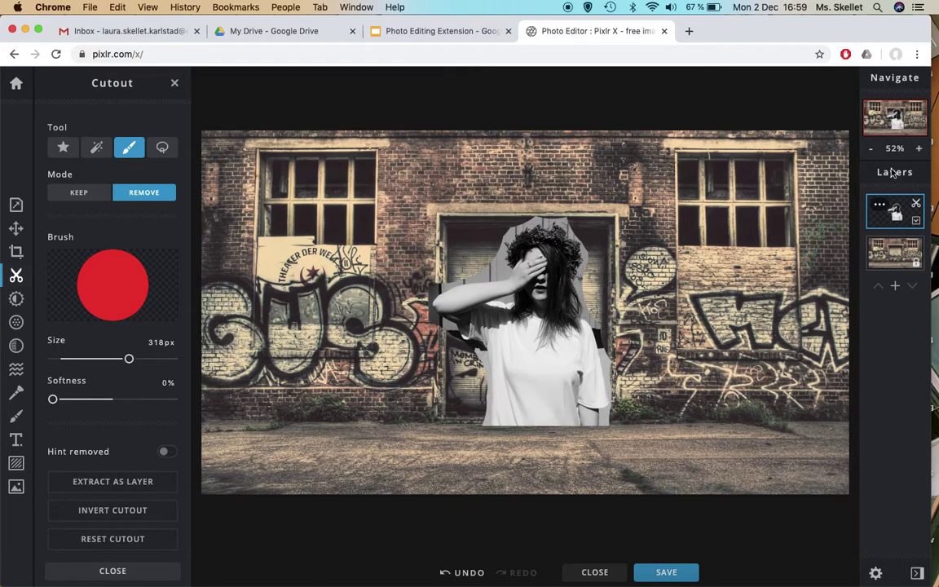
Remove a piece of backdrop above the woman's raised arm with the Lasso cutout in Remove mode with no softness.
left_click(919, 152)
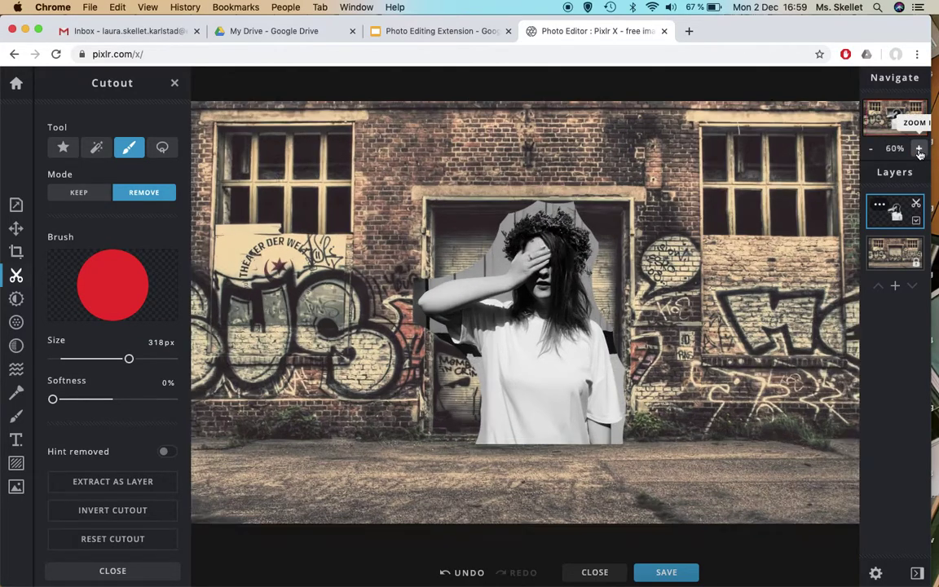
left_click(918, 152)
left_click(918, 152)
mouse_move(897, 121)
left_mouse_down()
mouse_move(885, 117)
mouse_move(905, 123)
mouse_move(899, 119)
left_mouse_up()
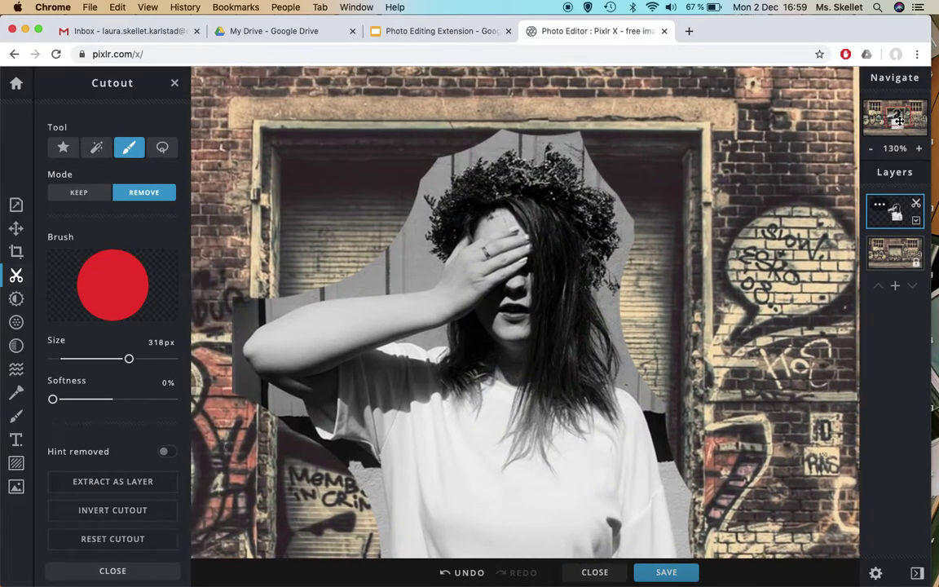
left_click(163, 147)
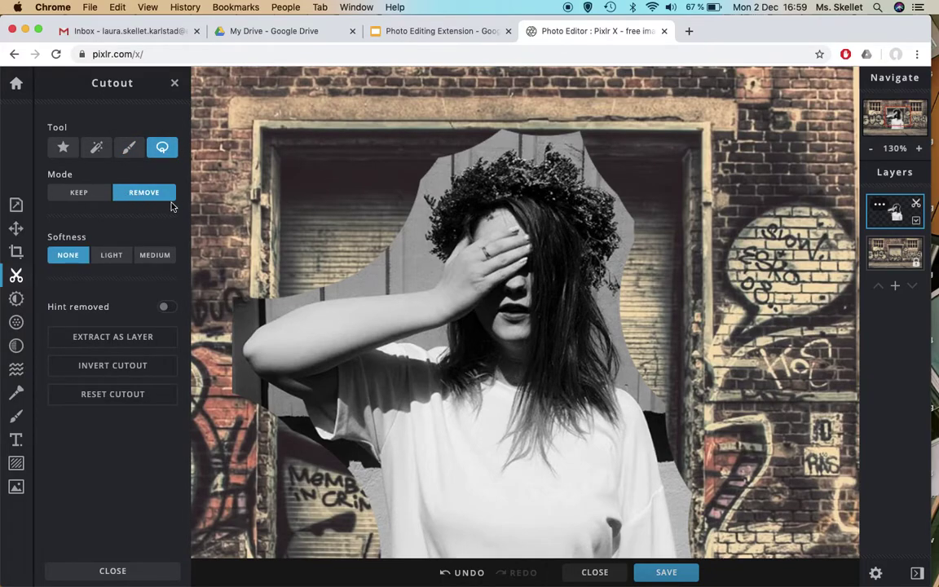
left_click_drag(360, 252, 370, 277)
Lasso away the backdrop along the upper-left side and top of the flower wreath.
mouse_move(415, 189)
left_mouse_down()
mouse_move(391, 198)
mouse_move(382, 229)
mouse_move(416, 185)
mouse_move(415, 197)
mouse_move(463, 173)
left_mouse_up()
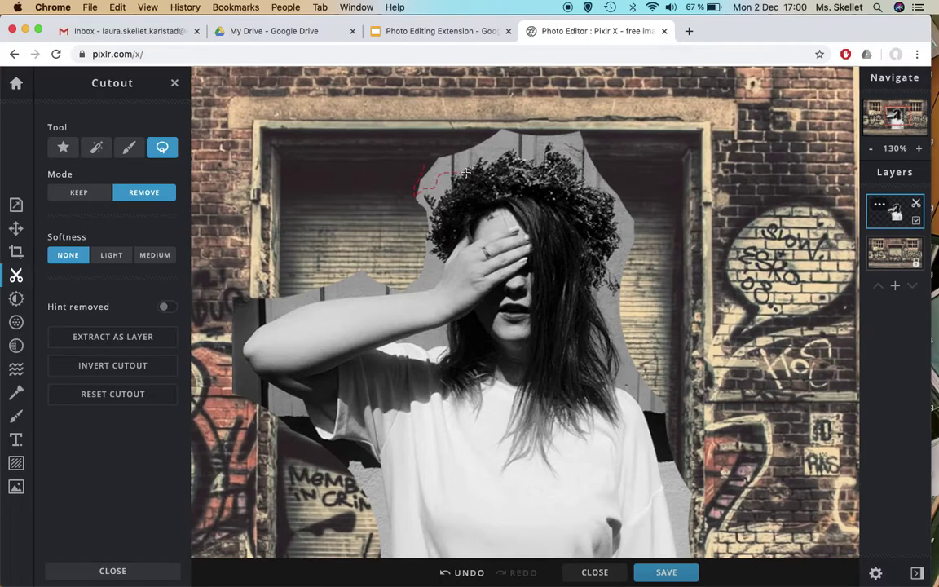
mouse_move(506, 133)
left_mouse_down()
mouse_move(475, 132)
mouse_move(423, 170)
left_mouse_up()
mouse_move(493, 156)
left_mouse_down()
mouse_move(584, 152)
mouse_move(573, 155)
mouse_move(578, 181)
mouse_move(593, 144)
mouse_move(603, 171)
left_mouse_up()
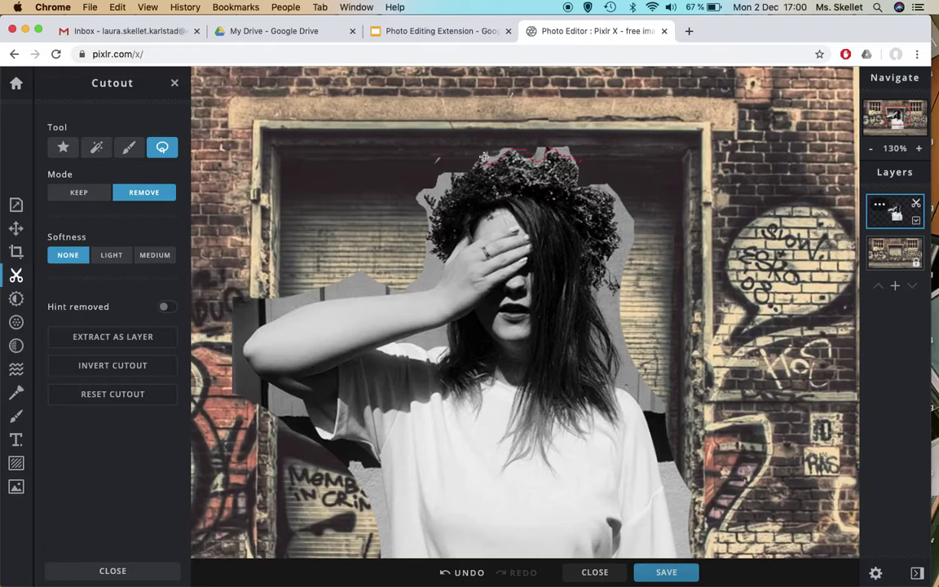
left_click_drag(572, 142, 570, 147)
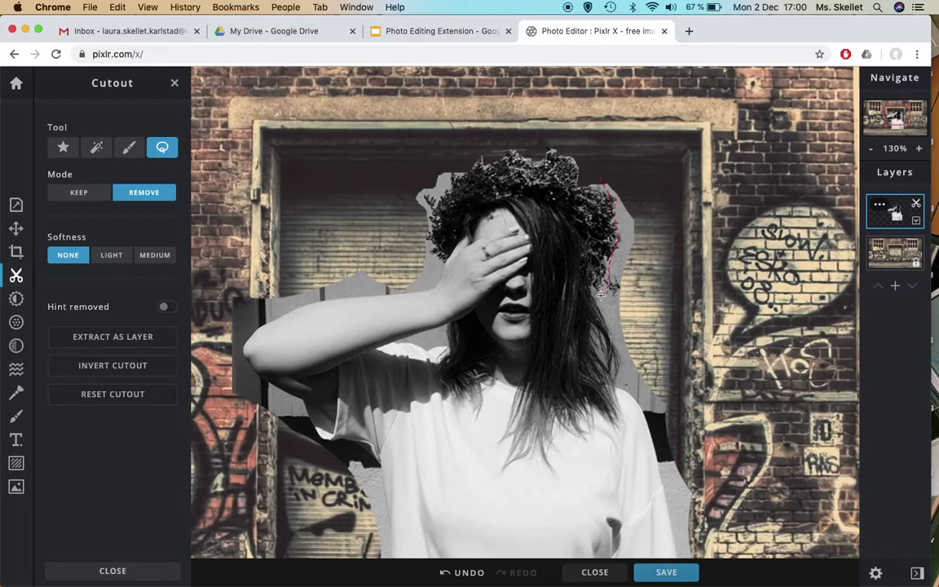
Lasso away the backdrop to the right of the wreath and along the hair down to the shoulder.
left_click_drag(638, 215, 604, 179)
left_click_drag(605, 327, 606, 366)
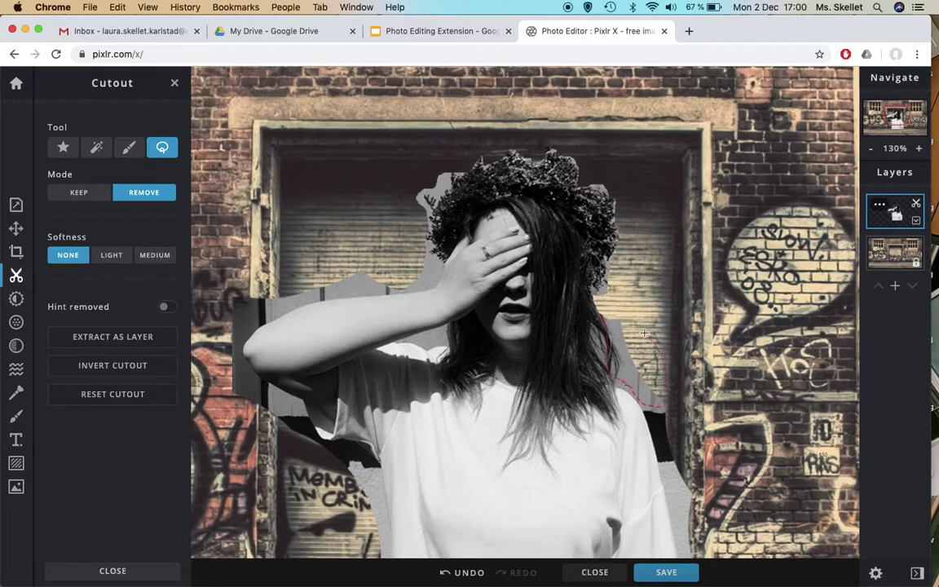
left_click_drag(603, 316, 604, 316)
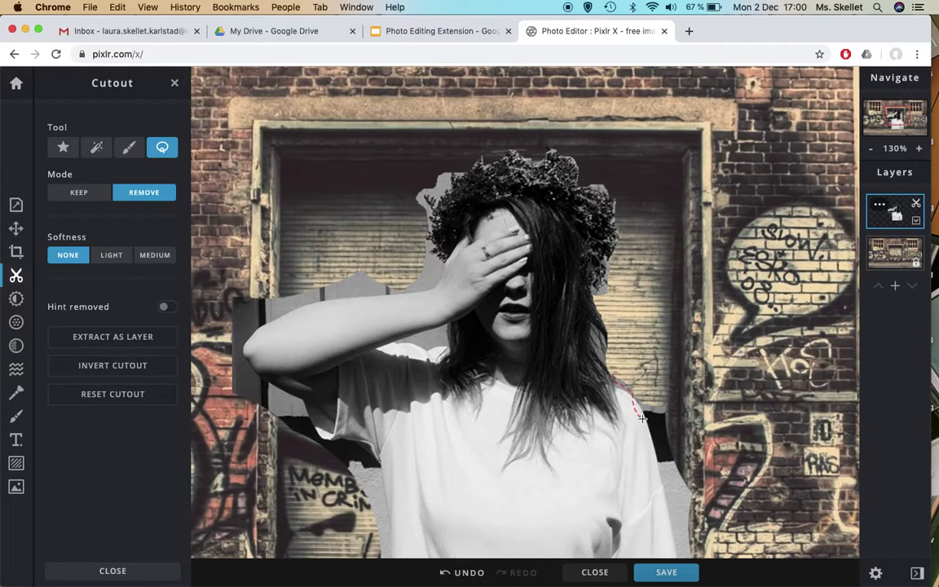
left_click_drag(654, 425, 654, 426)
left_click(453, 574)
left_click(454, 573)
Scale the portrait cutout to 434 × 506 and position it inside the doorway at top 337, left 743.
left_click(871, 151)
left_click(871, 152)
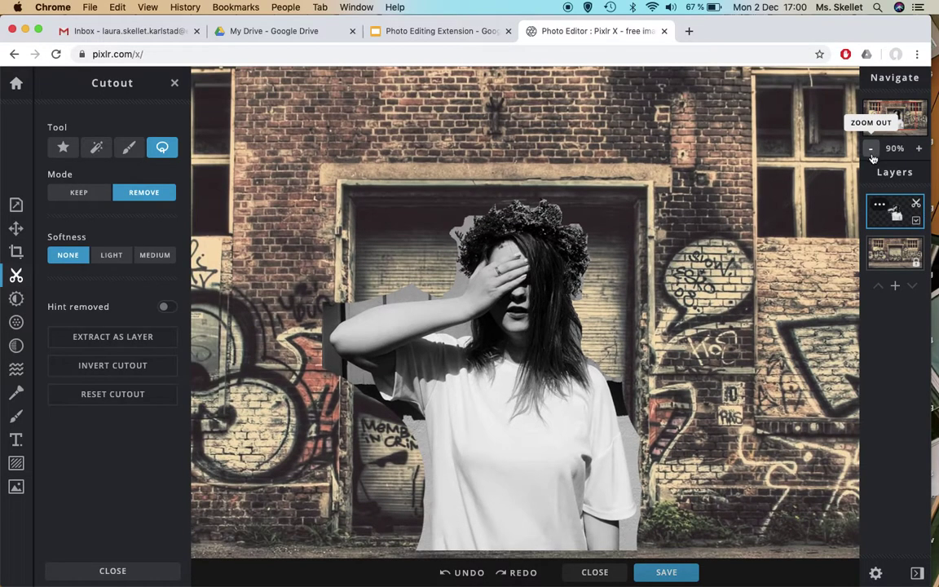
left_click(871, 152)
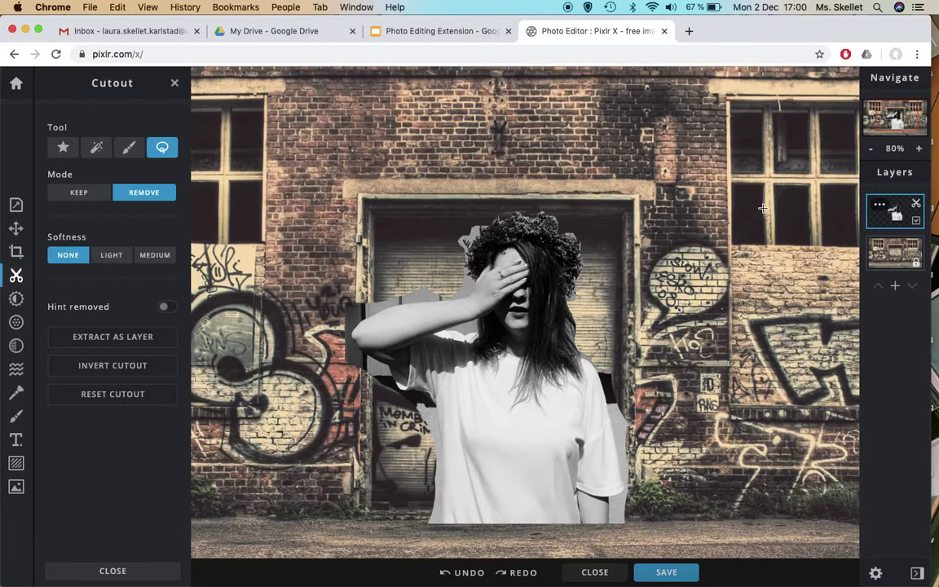
left_click(869, 149)
left_click(870, 150)
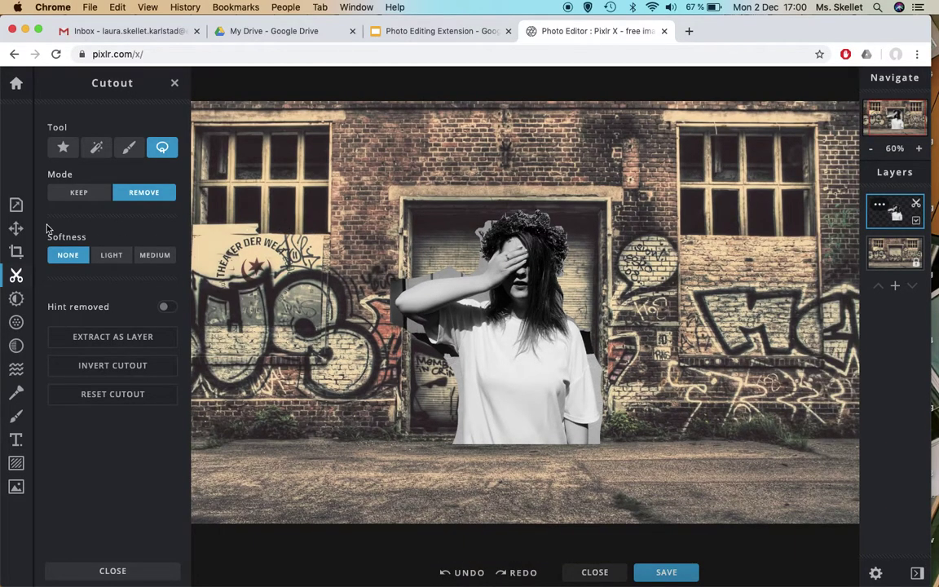
left_click(17, 230)
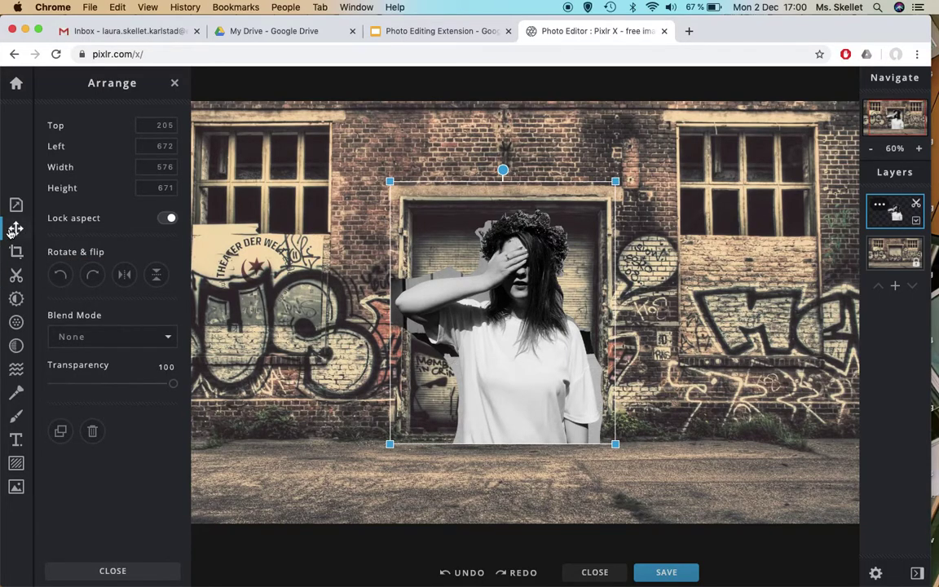
left_click_drag(620, 179, 552, 237)
left_click_drag(508, 282, 539, 270)
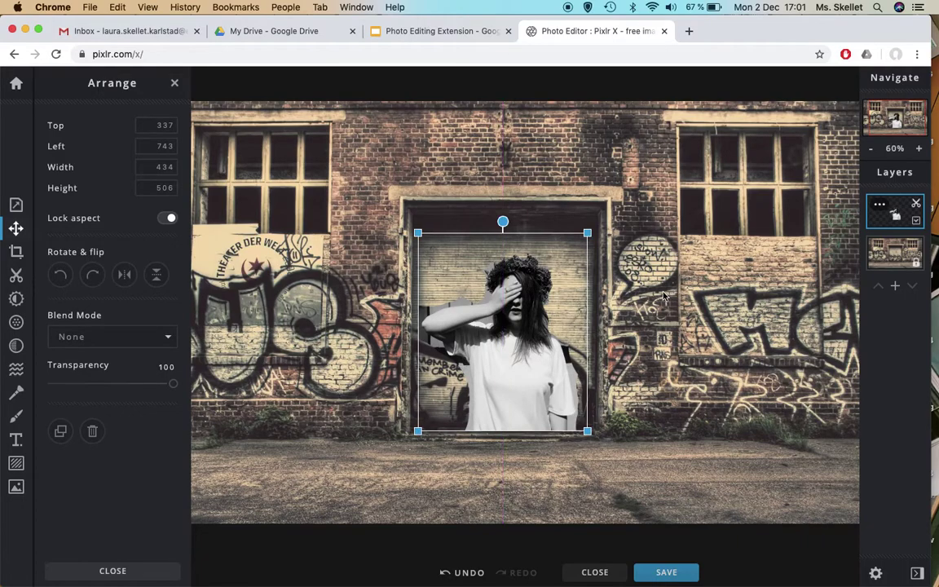
left_click(440, 229)
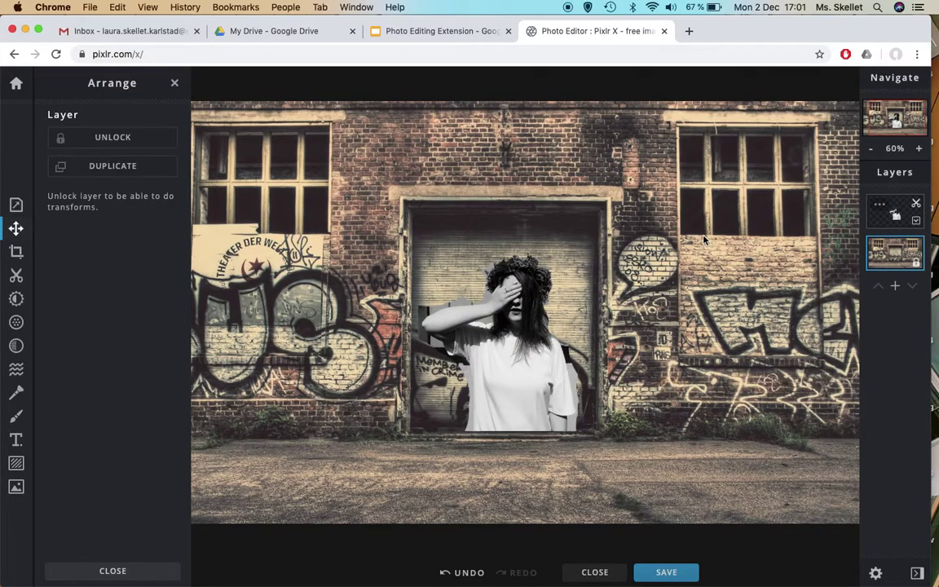
Set the transparency of the portrait cutout layer to 85.
left_click(878, 205)
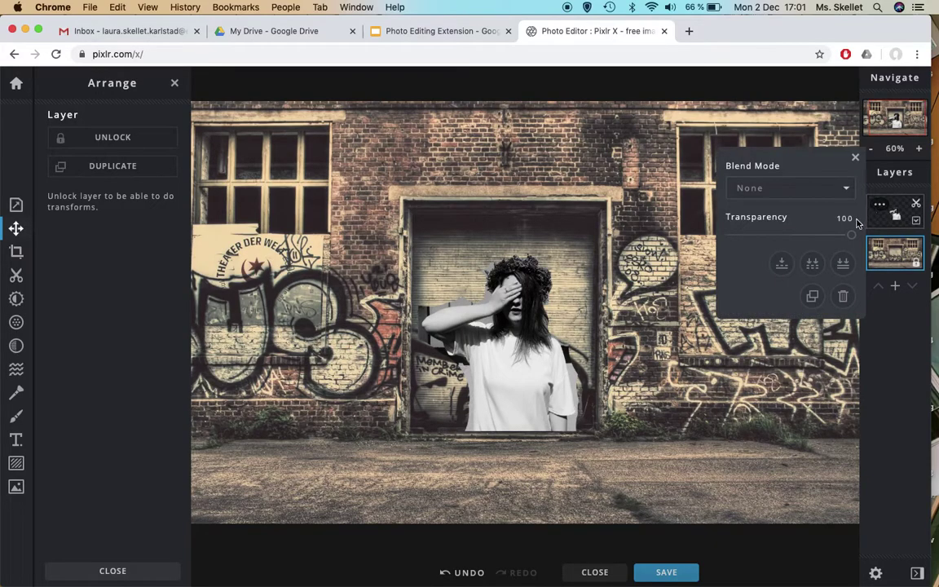
mouse_move(851, 235)
left_mouse_down()
mouse_move(791, 243)
mouse_move(833, 239)
left_mouse_up()
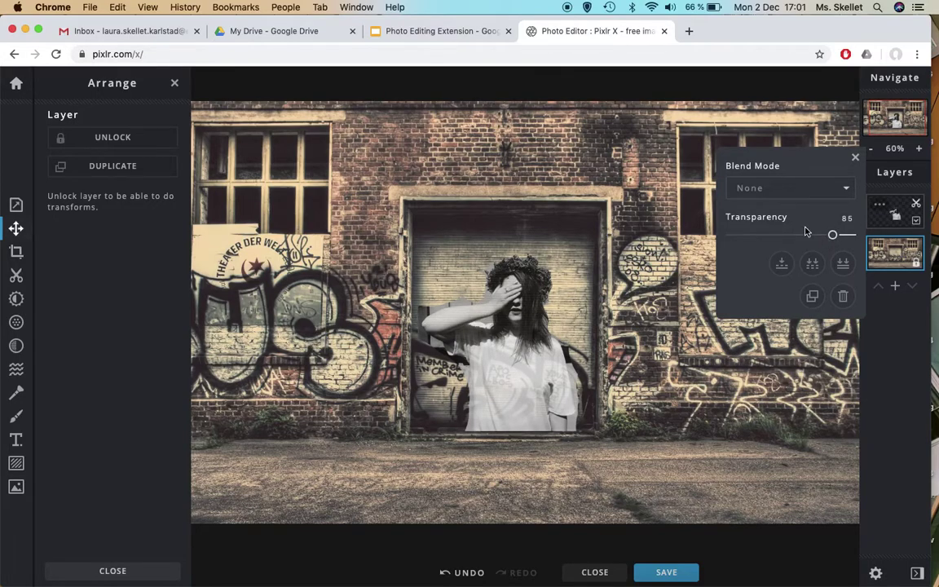
Try the Lighten, Overlay and Multiply blend modes on the portrait layer, and return it to None.
left_click(779, 199)
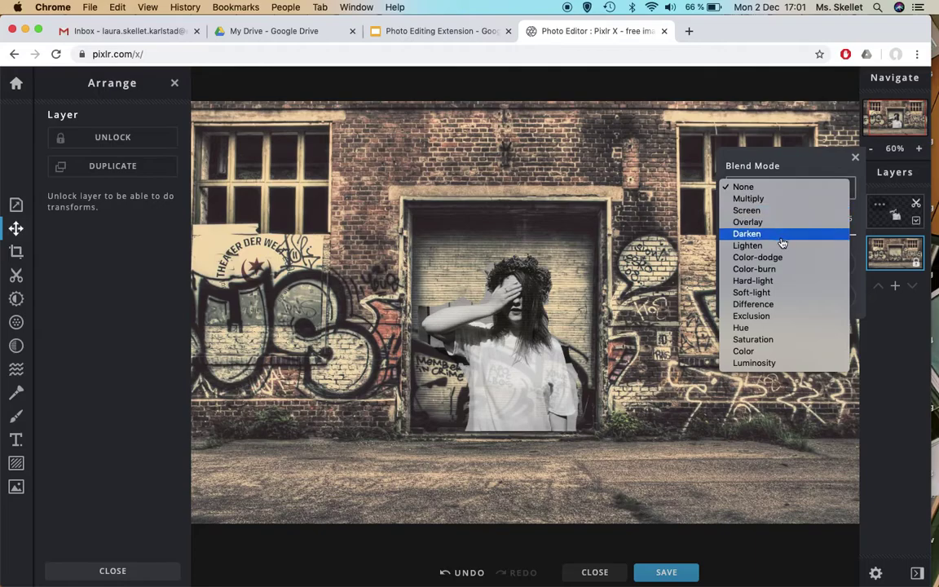
left_click(785, 247)
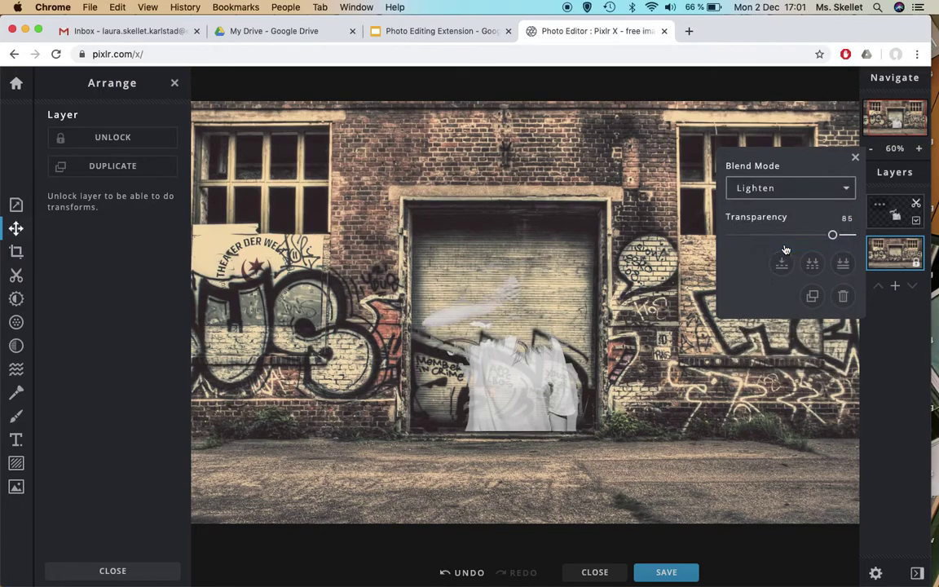
left_click(774, 189)
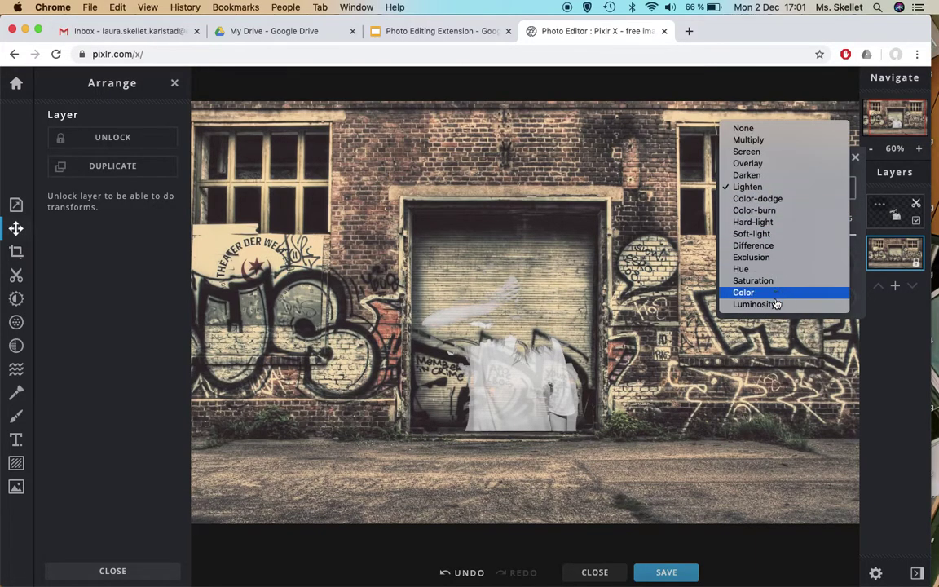
left_click(748, 166)
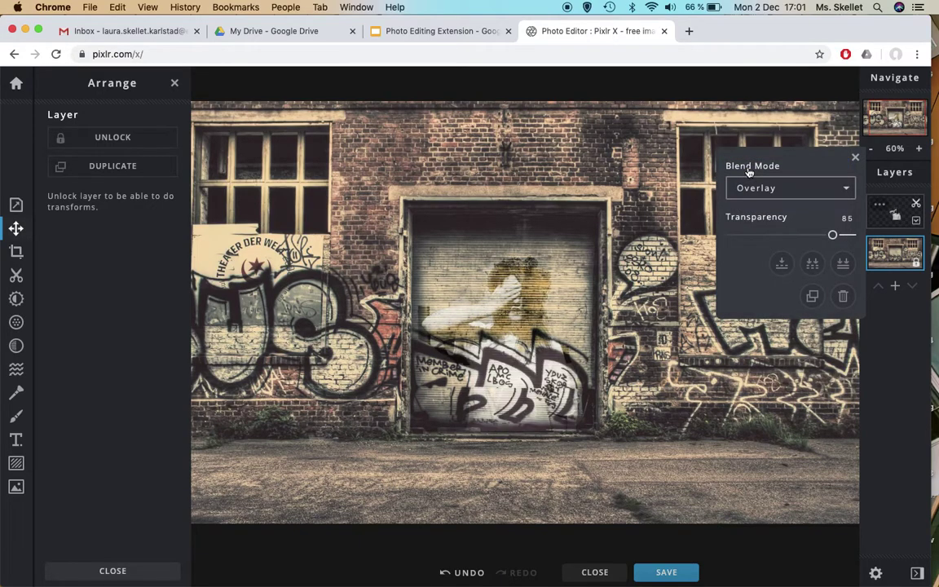
left_click(752, 188)
left_click(750, 164)
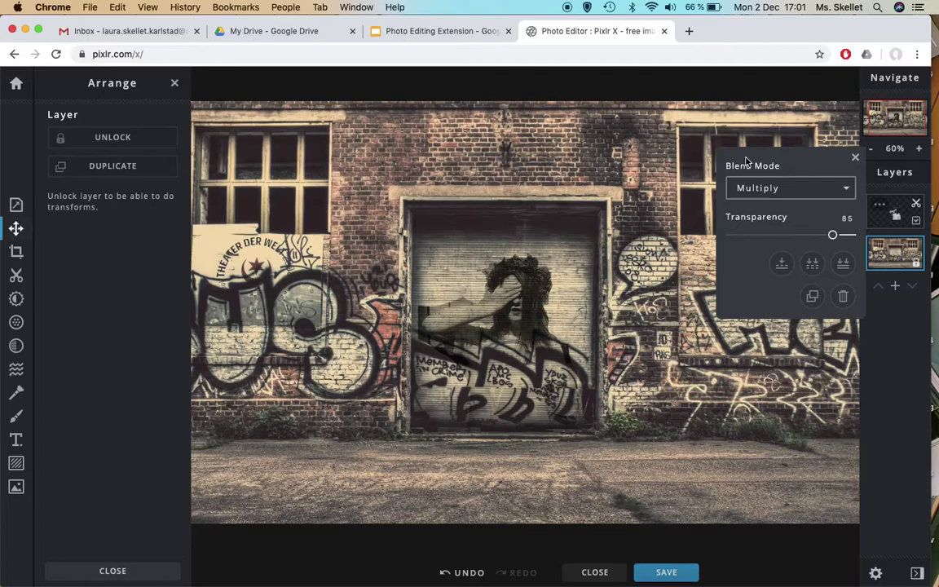
left_click(758, 189)
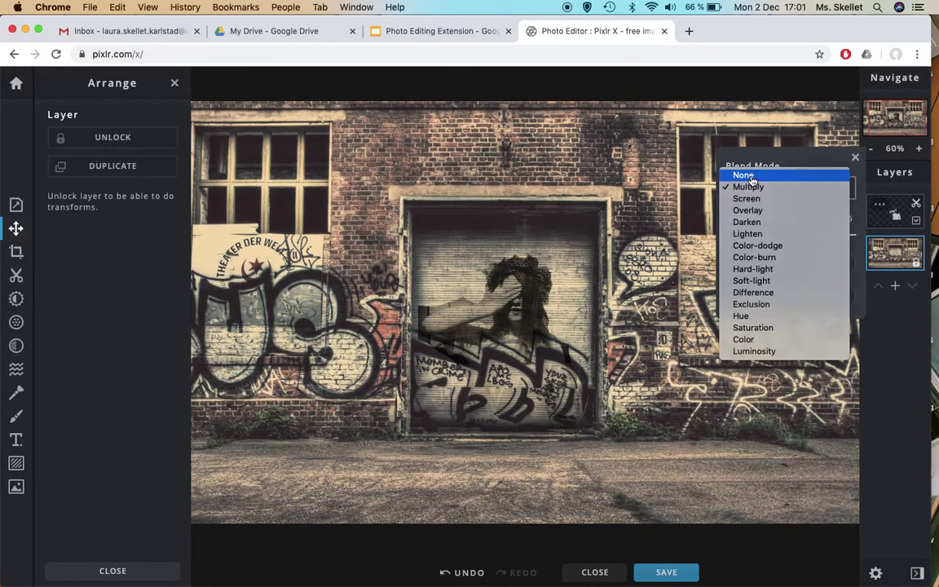
left_click(749, 174)
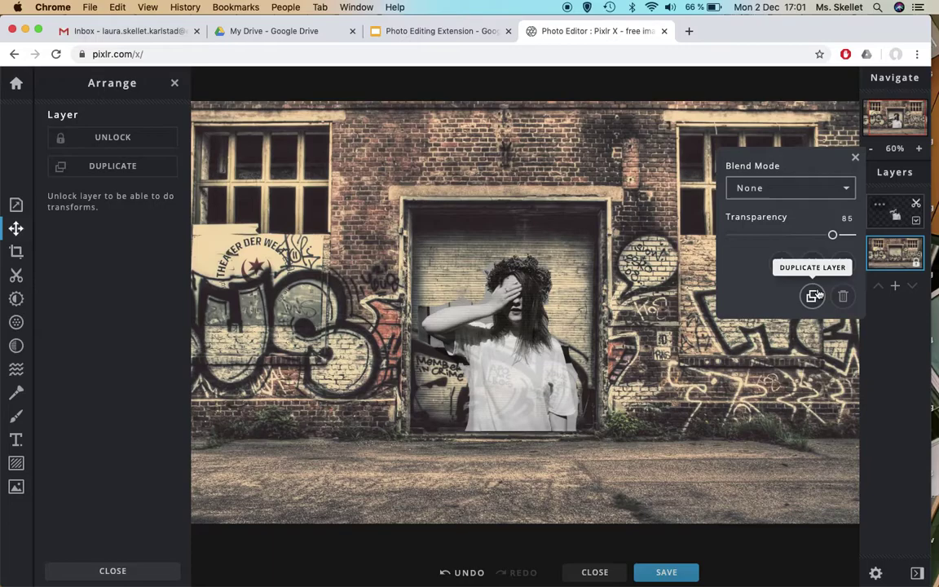
Duplicate the portrait cutout layer.
left_click(874, 216)
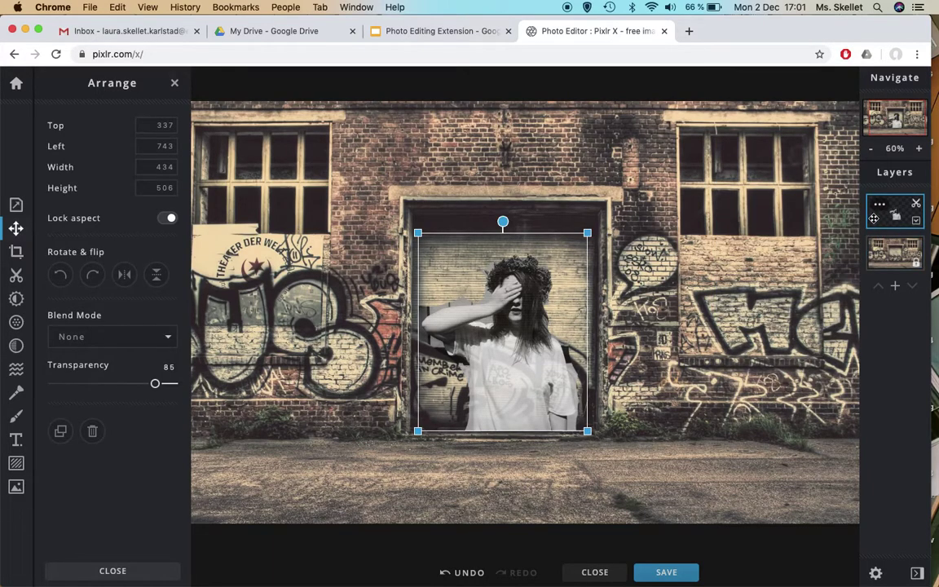
left_click(879, 205)
left_click(780, 264)
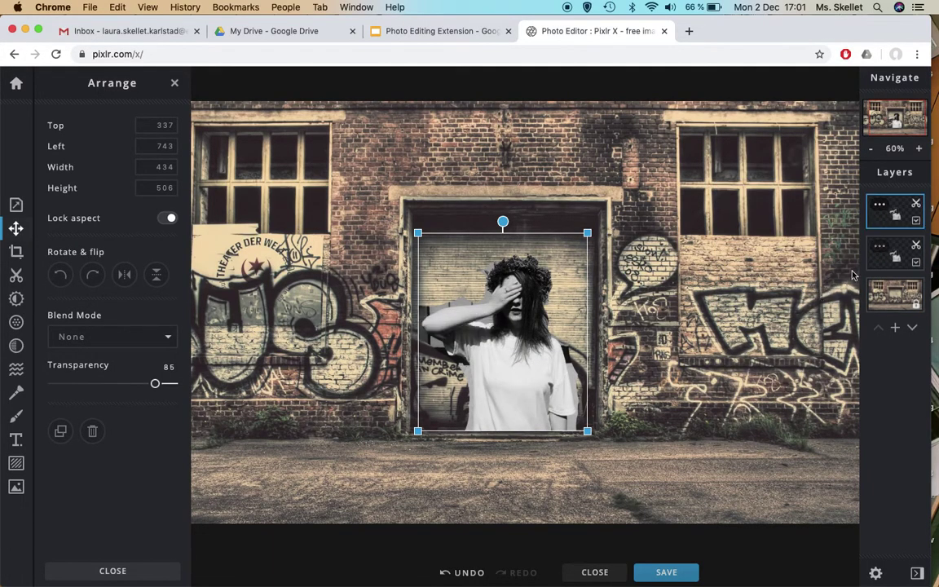
Set the top portrait layer's blend mode to Multiply and its transparency to 96.
left_click(880, 204)
left_click(835, 196)
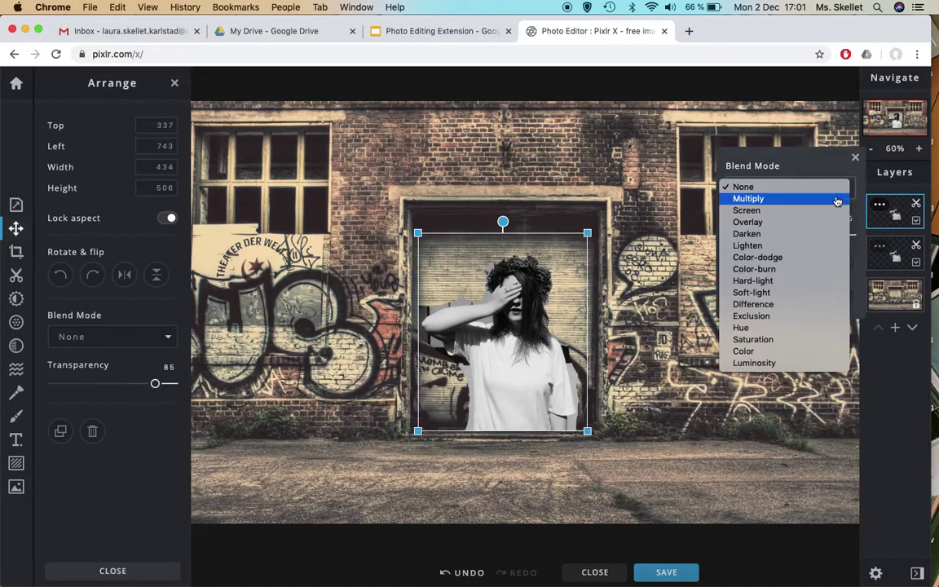
left_click(809, 201)
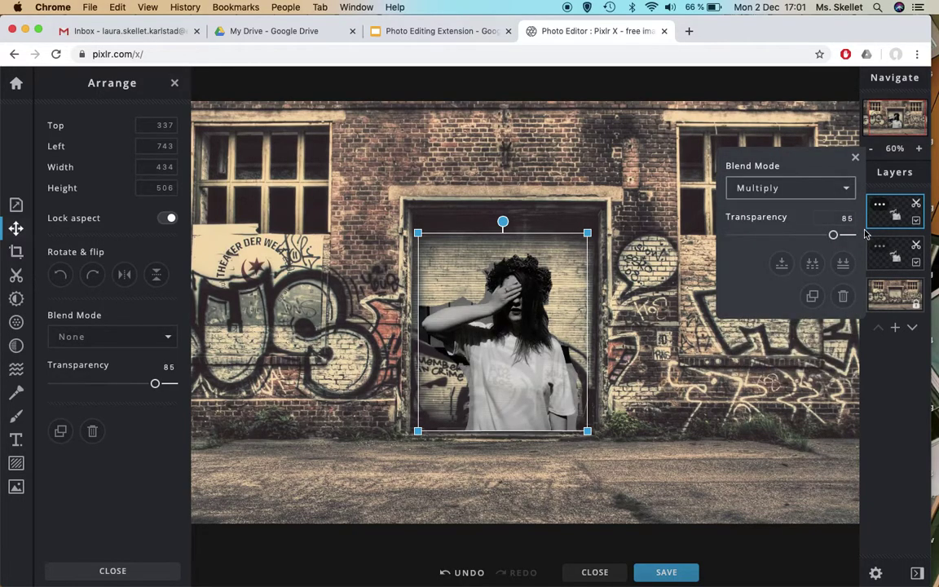
left_click_drag(834, 235, 848, 236)
left_click(892, 253)
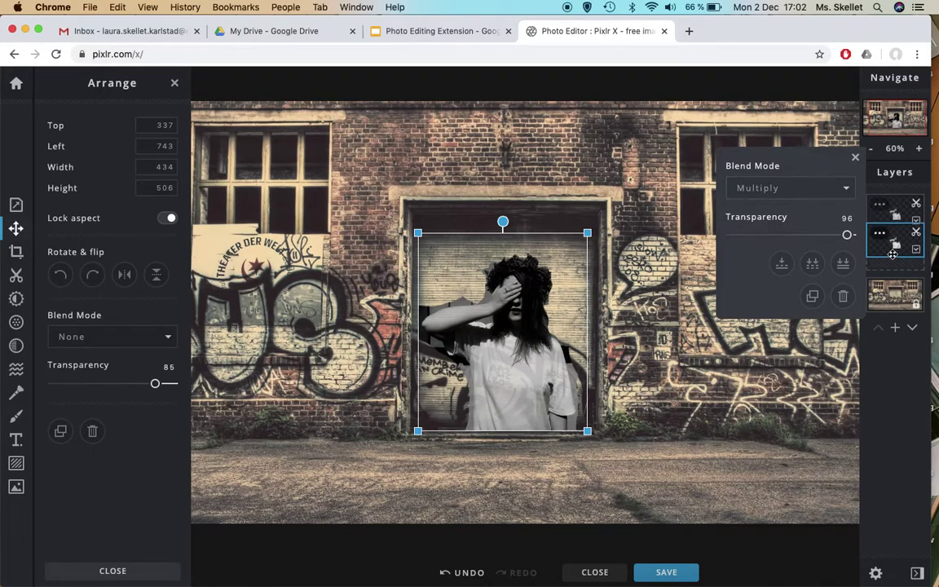
left_click(799, 235)
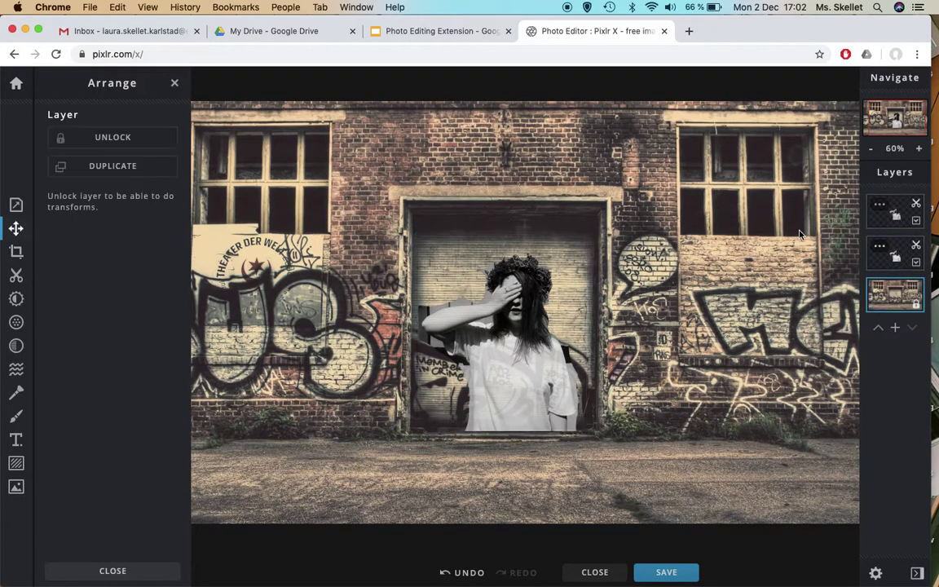